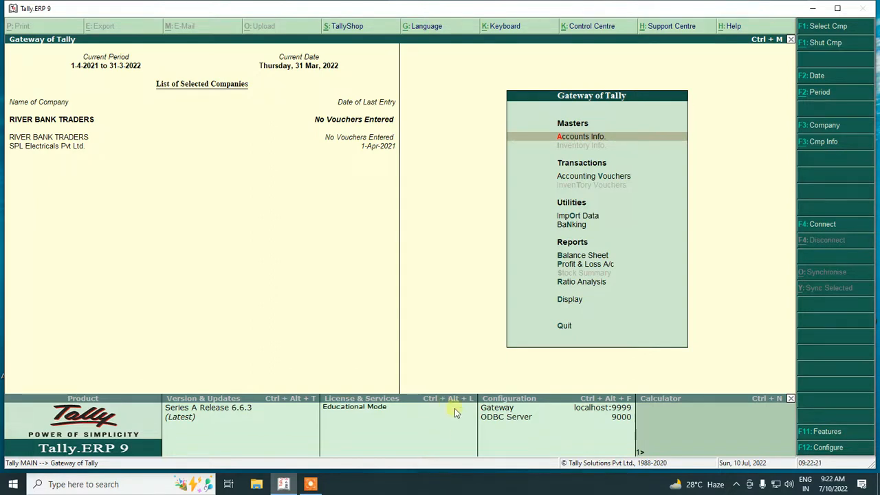
Step: Open the company RIVER BANK TRADERS for alteration from the company information options
{"action": "left_click", "coordinate": [816, 147]}
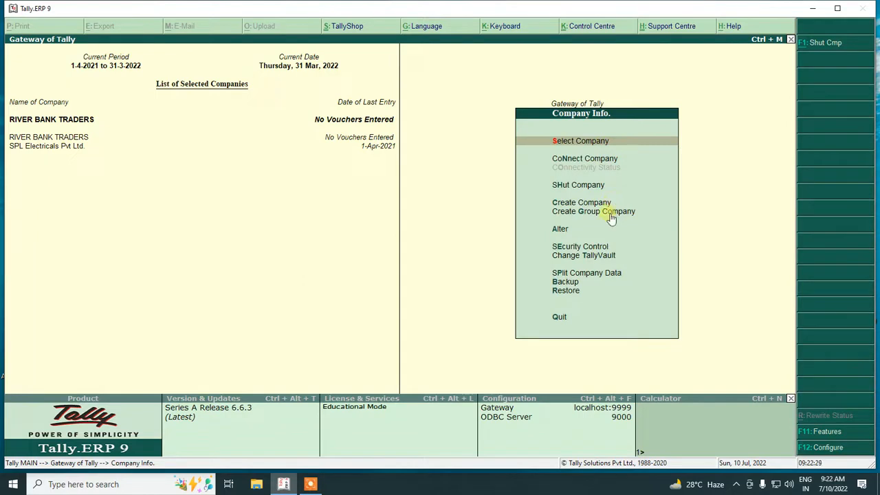
{"action": "left_click", "coordinate": [565, 233]}
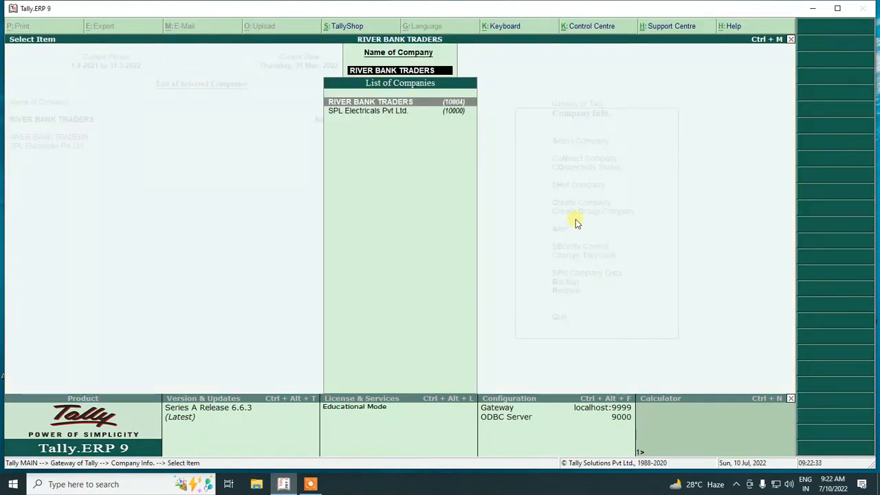
{"action": "key", "text": "Return"}
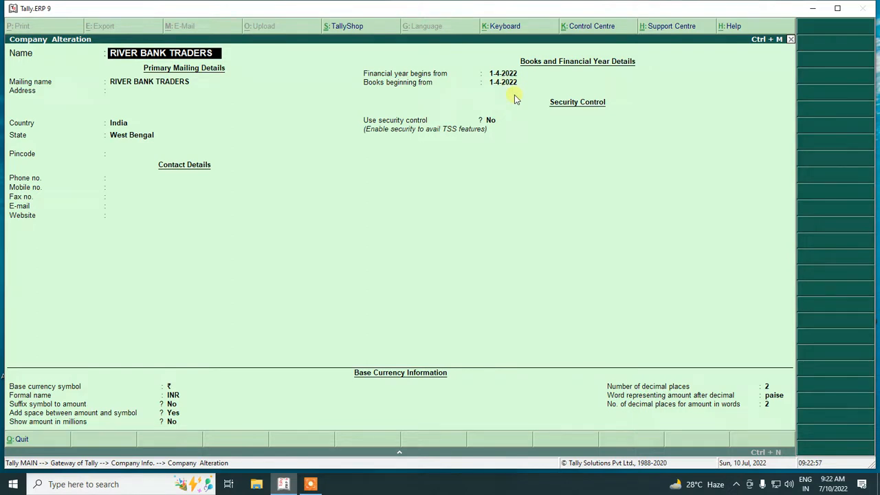
Step: Go through the mailing, contact, financial year, security and currency details of RIVER BANK TRADERS and accept them as they are
{"action": "key", "text": "Return"}
{"action": "key", "text": "Return"}
{"action": "key", "text": "Return"}
{"action": "key", "text": "Return"}
{"action": "key", "text": "Return"}
{"action": "key", "text": "Return"}
{"action": "key", "text": "Return"}
{"action": "key", "text": "Return"}
{"action": "key", "text": "Return"}
{"action": "key", "text": "Return"}
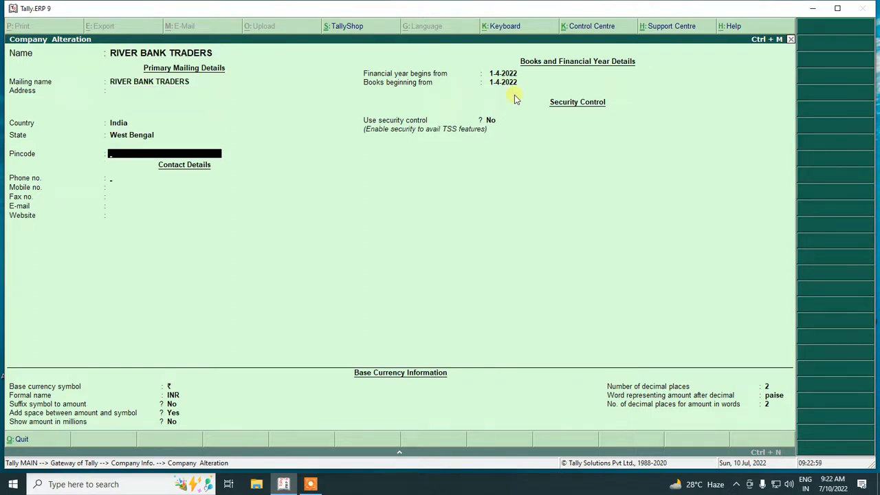
{"action": "key", "text": "Return"}
{"action": "key", "text": "Return"}
{"action": "key", "text": "Return"}
{"action": "key", "text": "Return"}
{"action": "key", "text": "Return"}
{"action": "key", "text": "Return"}
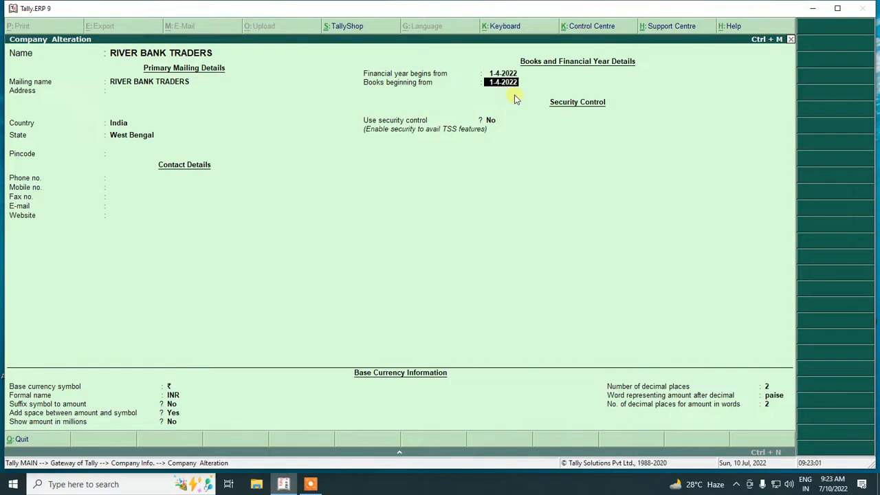
{"action": "key", "text": "Return"}
{"action": "key", "text": "Return"}
{"action": "key", "text": "Return"}
{"action": "key", "text": "Return"}
{"action": "key", "text": "Return"}
{"action": "key", "text": "Return"}
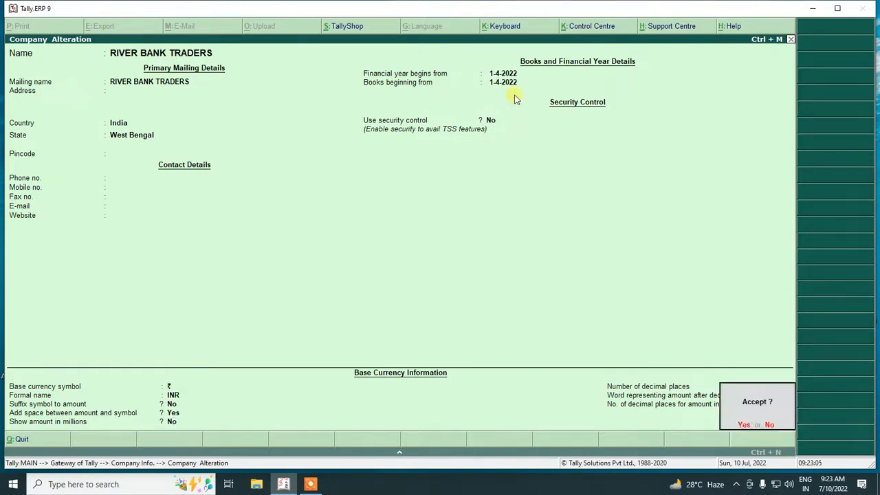
{"action": "key", "text": "Return"}
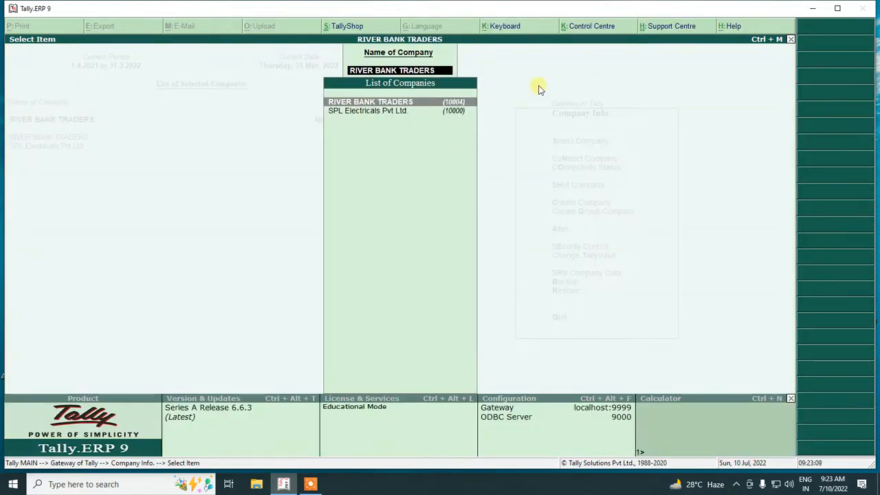
Step: Leave the list of companies and quit Company Info. to return to the Gateway of Tally
{"action": "key", "text": "BackSpace"}
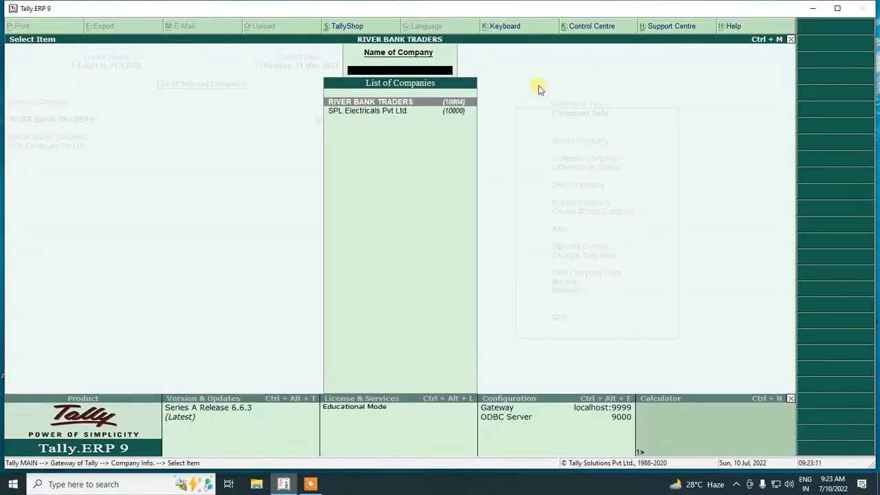
{"action": "key", "text": "Escape"}
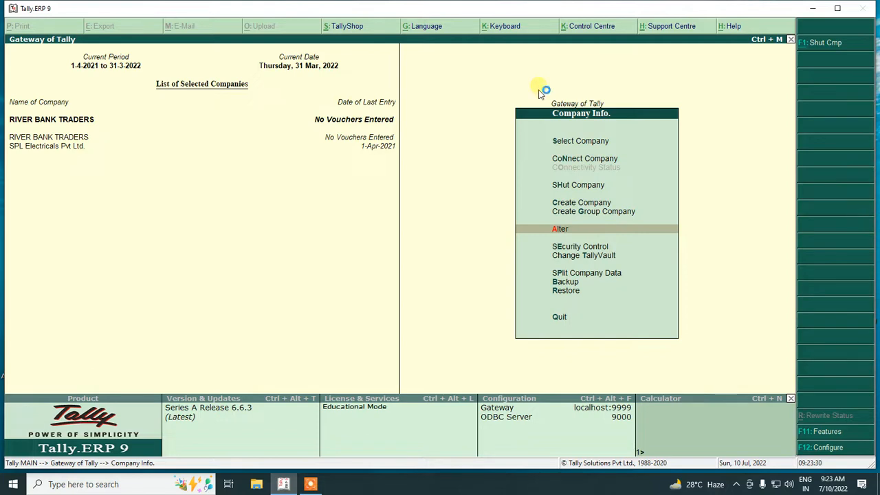
{"action": "key", "text": "Down"}
{"action": "key", "text": "Down"}
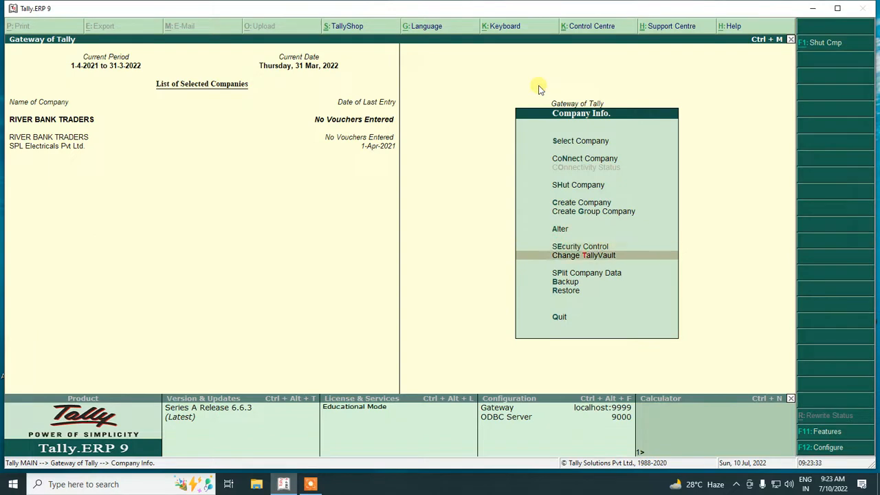
{"action": "key", "text": "Down"}
{"action": "key", "text": "Down"}
{"action": "key", "text": "Down"}
{"action": "key", "text": "Down"}
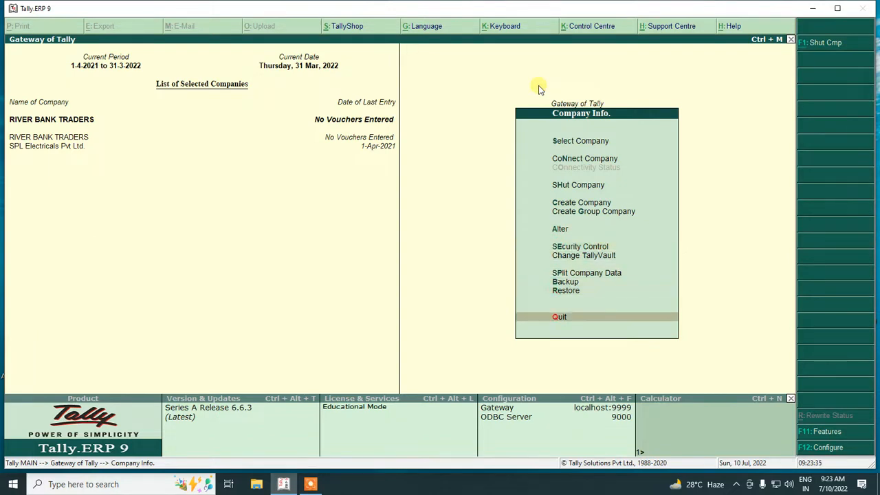
{"action": "key", "text": "Return"}
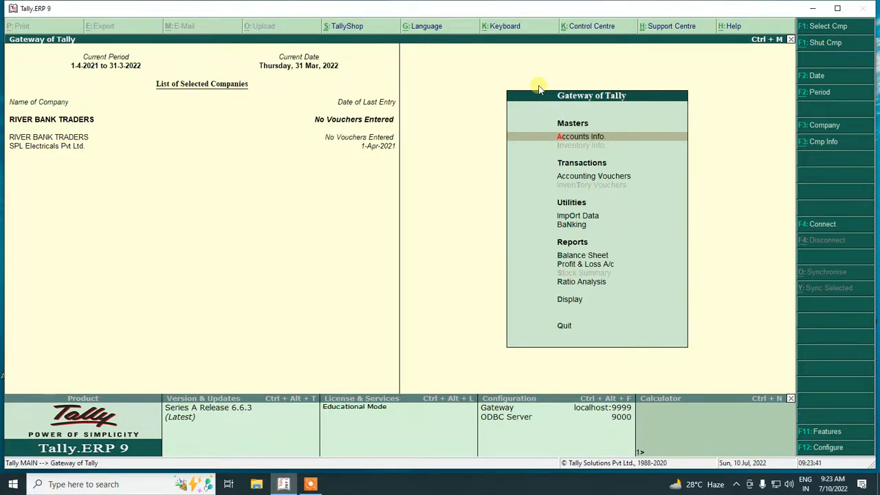
{"action": "key", "text": "Up"}
{"action": "key", "text": "Up"}
{"action": "key", "text": "Up"}
{"action": "key", "text": "Up"}
{"action": "key", "text": "Up"}
{"action": "key", "text": "Up"}
{"action": "key", "text": "Up"}
{"action": "key", "text": "Up"}
{"action": "key", "text": "Up"}
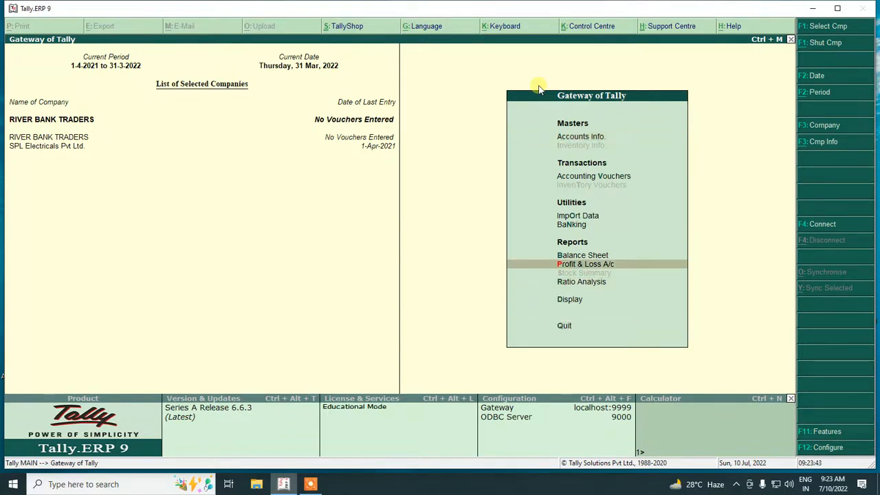
{"action": "key", "text": "Up"}
{"action": "key", "text": "Up"}
{"action": "key", "text": "Up"}
{"action": "key", "text": "Up"}
{"action": "key", "text": "Up"}
{"action": "key", "text": "Up"}
{"action": "key", "text": "Up"}
{"action": "key", "text": "Up"}
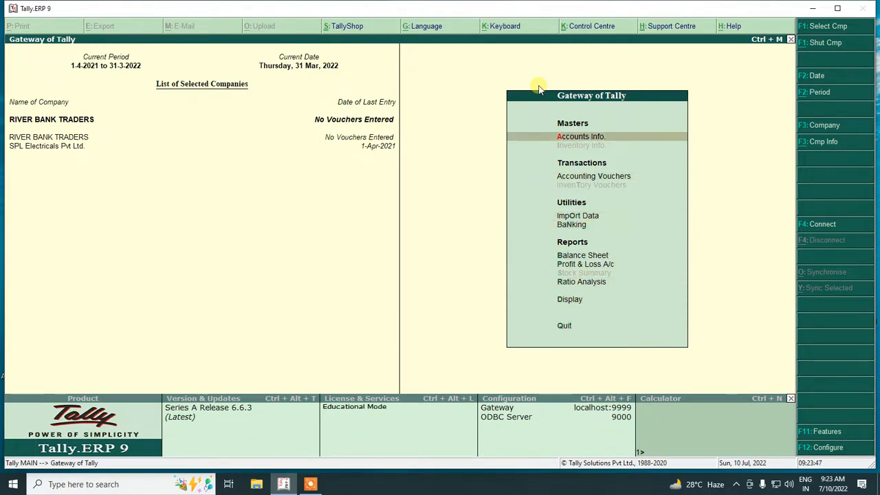
Step: Display the BANK CHARGES ledger from the single ledger masters and examine its group and GST details
{"action": "key", "text": "Return"}
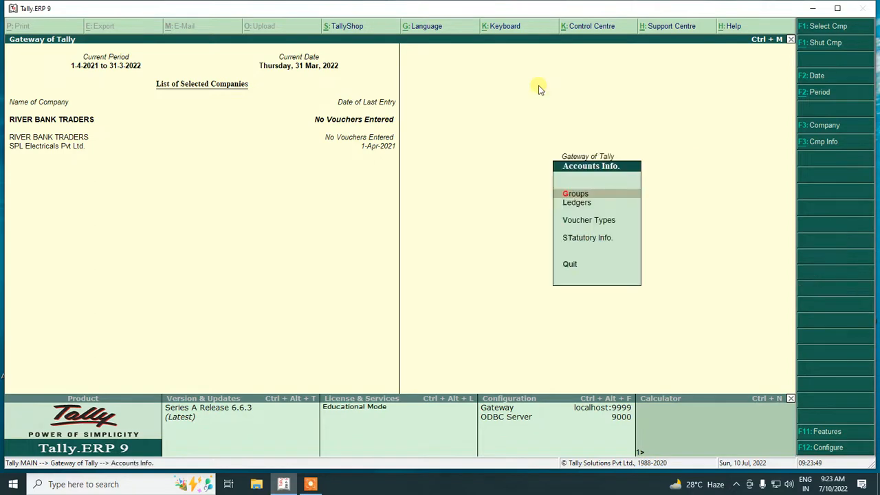
{"action": "key", "text": "Down"}
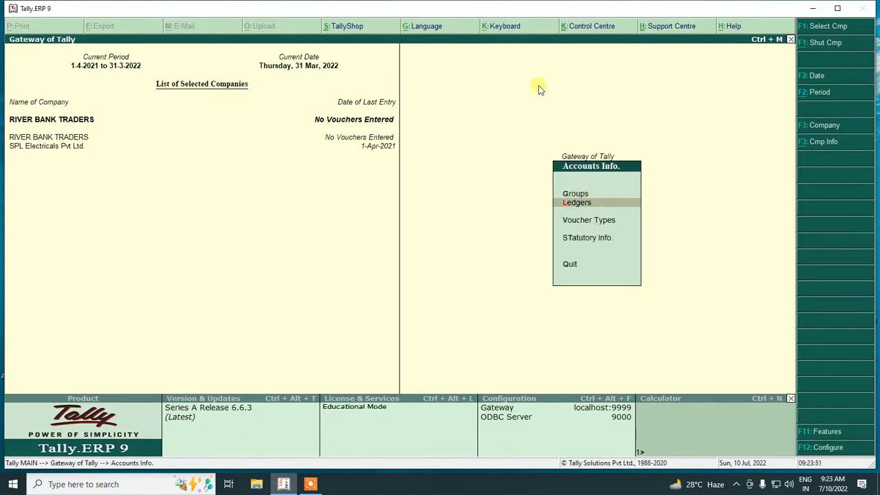
{"action": "key", "text": "Return"}
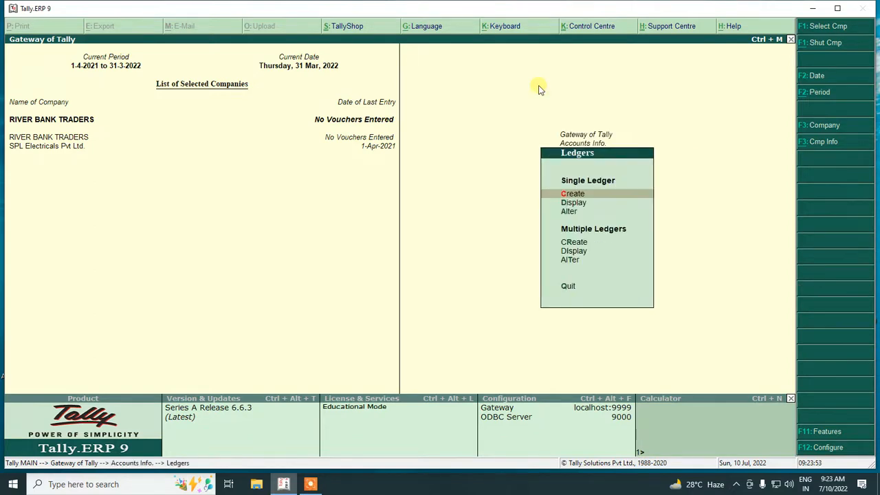
{"action": "key", "text": "Down"}
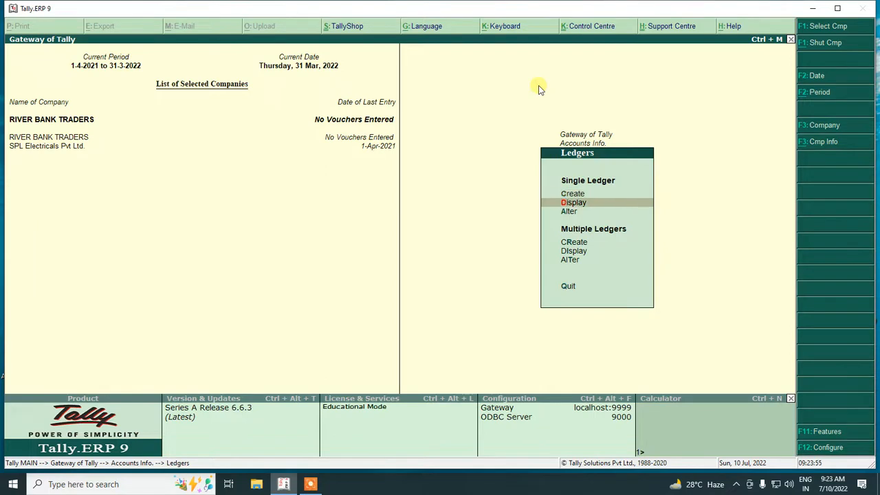
{"action": "key", "text": "Return"}
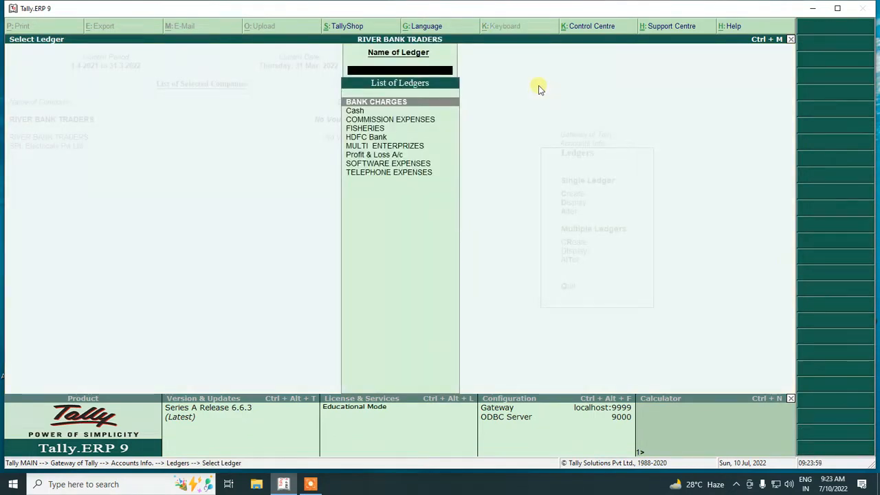
{"action": "key", "text": "Down"}
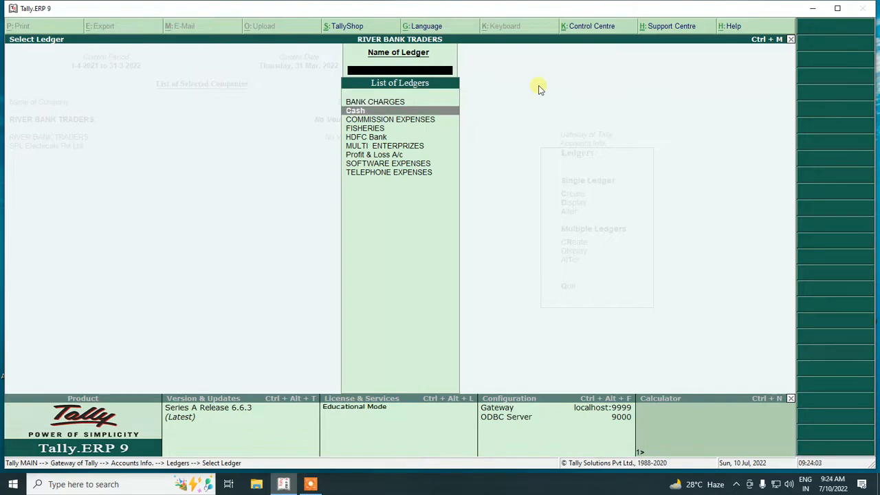
{"action": "key", "text": "Down"}
{"action": "key", "text": "Up"}
{"action": "key", "text": "Up"}
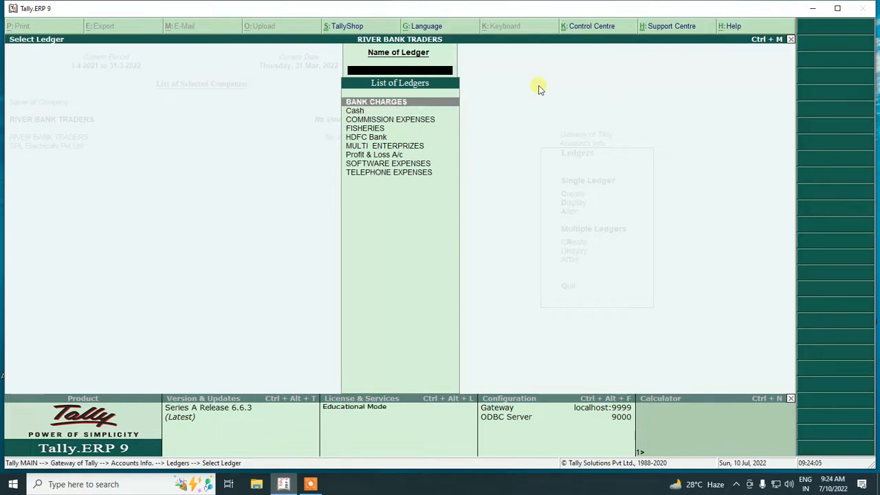
{"action": "key", "text": "Return"}
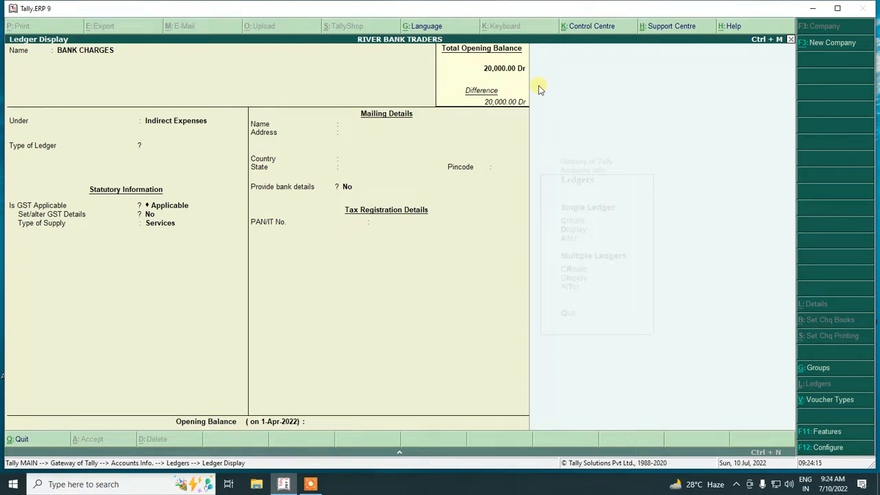
{"action": "key", "text": "Escape"}
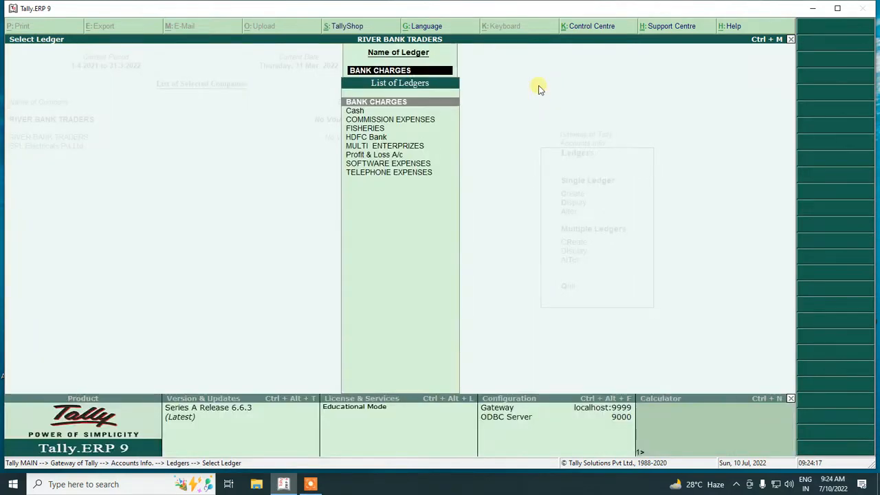
Step: Display the COMMISSION EXPENSES ledger, check its group and close it
{"action": "key", "text": "Down"}
{"action": "key", "text": "Down"}
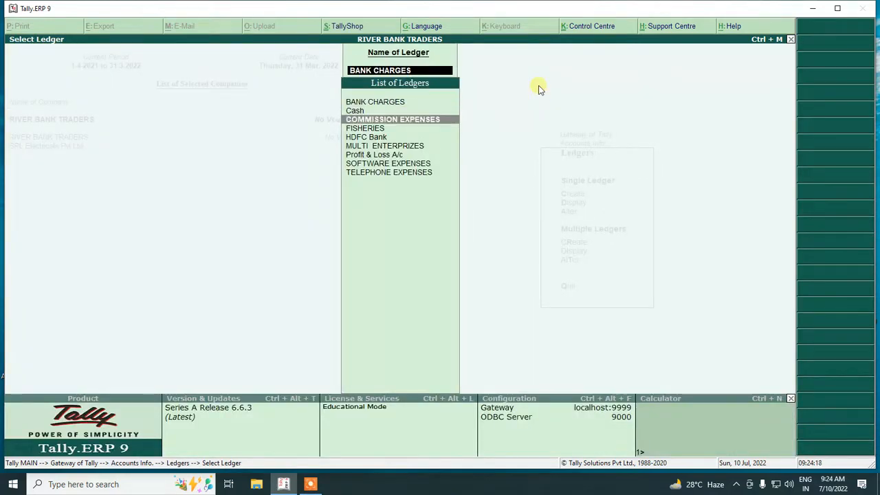
{"action": "key", "text": "Return"}
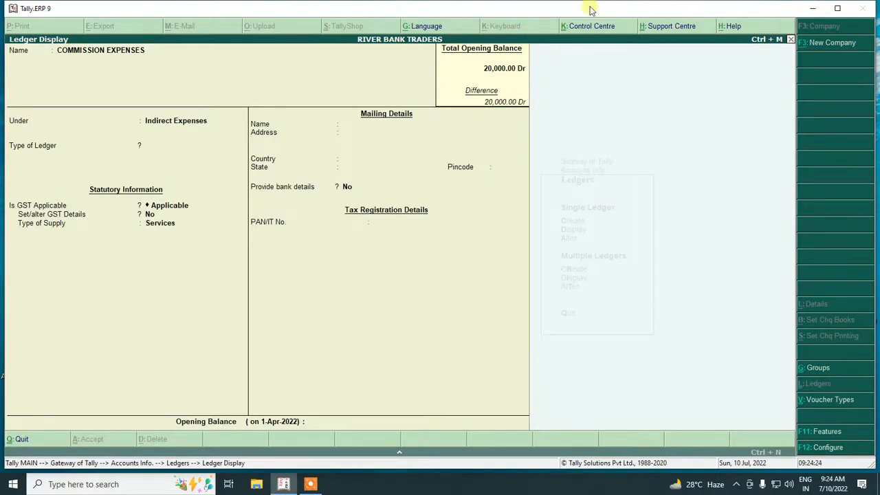
{"action": "key", "text": "Escape"}
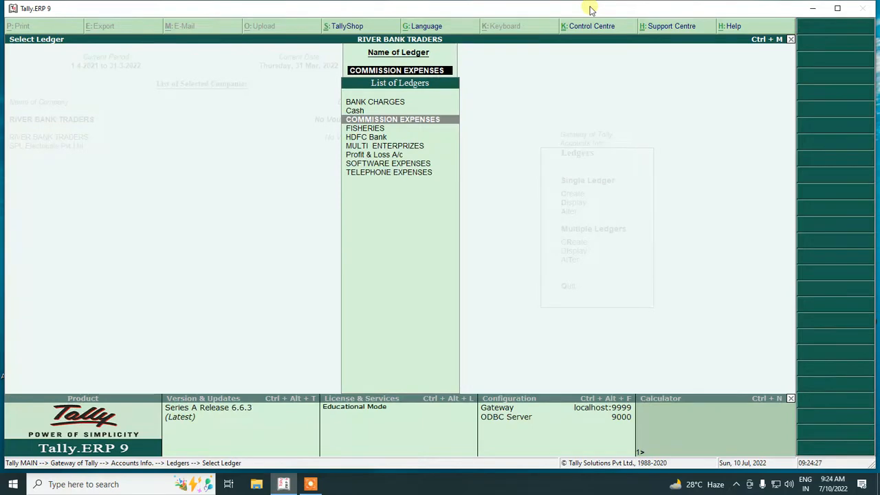
Step: Display the HDFC Bank ledger, check its group, account details and opening balance, and close it
{"action": "key", "text": "Down"}
{"action": "key", "text": "Down"}
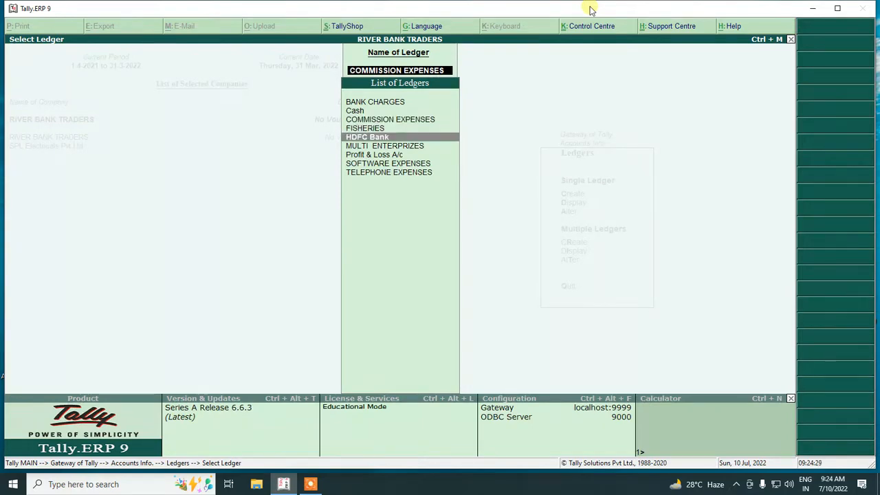
{"action": "key", "text": "Return"}
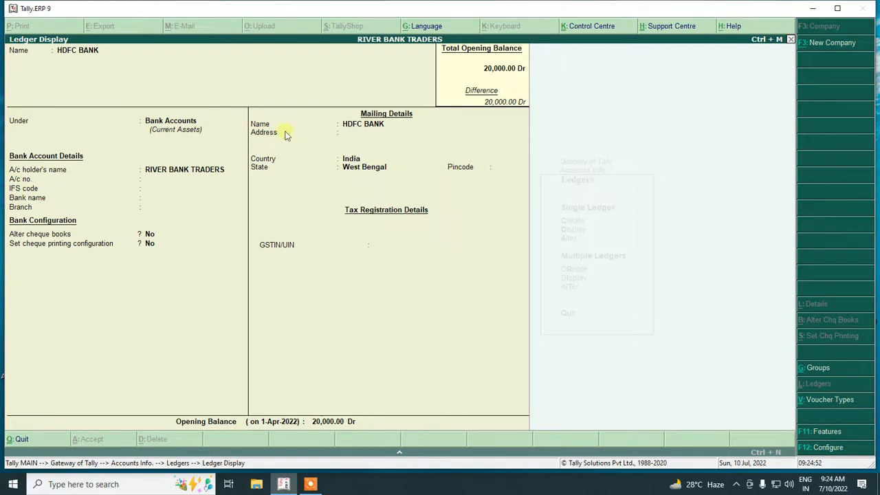
{"action": "key", "text": "Escape"}
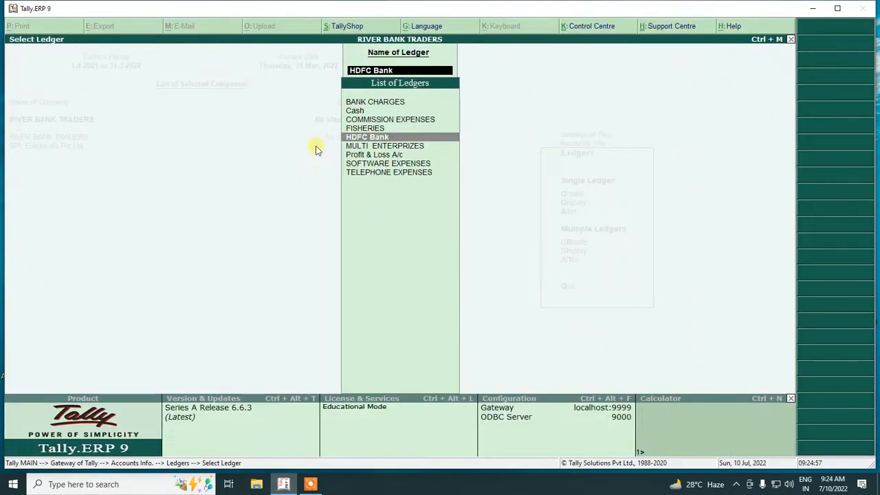
Step: Display the TELEPHONE EXPENSES ledger to check its group, and return to the Gateway of Tally
{"action": "key", "text": "Down"}
{"action": "key", "text": "Down"}
{"action": "key", "text": "Down"}
{"action": "key", "text": "Down"}
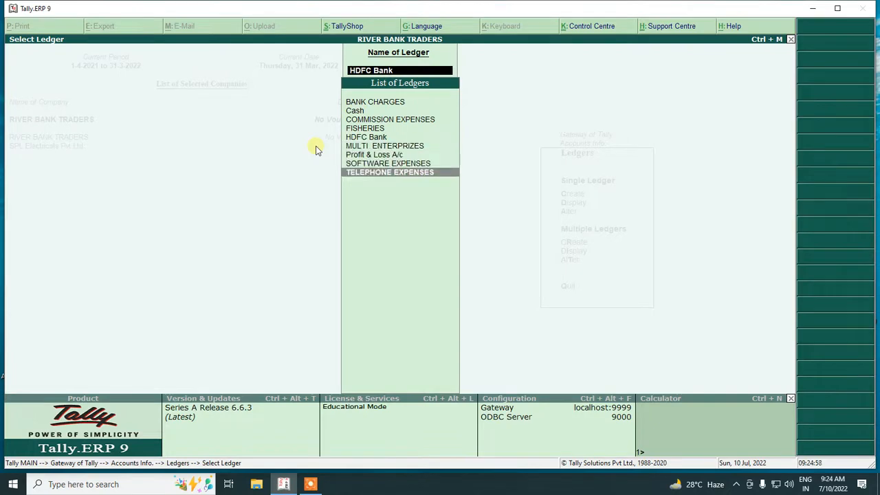
{"action": "key", "text": "Return"}
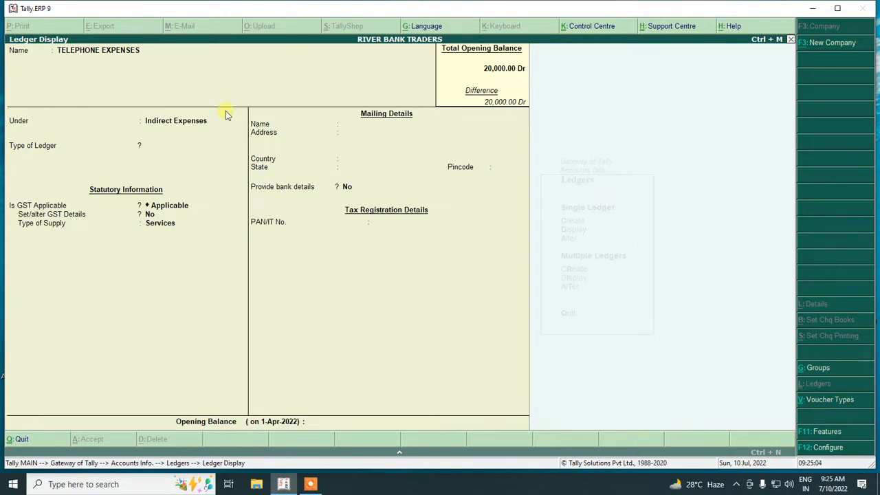
{"action": "key", "text": "Escape"}
{"action": "key", "text": "Escape"}
{"action": "key", "text": "Escape"}
{"action": "key", "text": "Escape"}
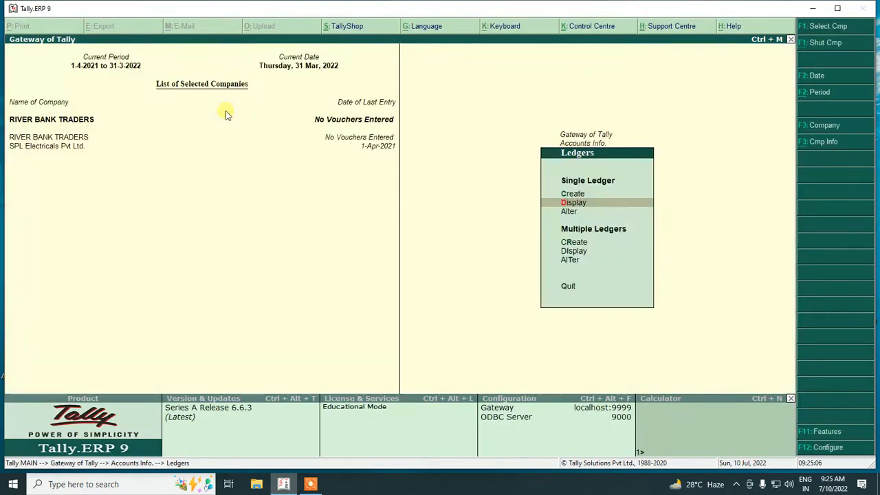
{"action": "key", "text": "Escape"}
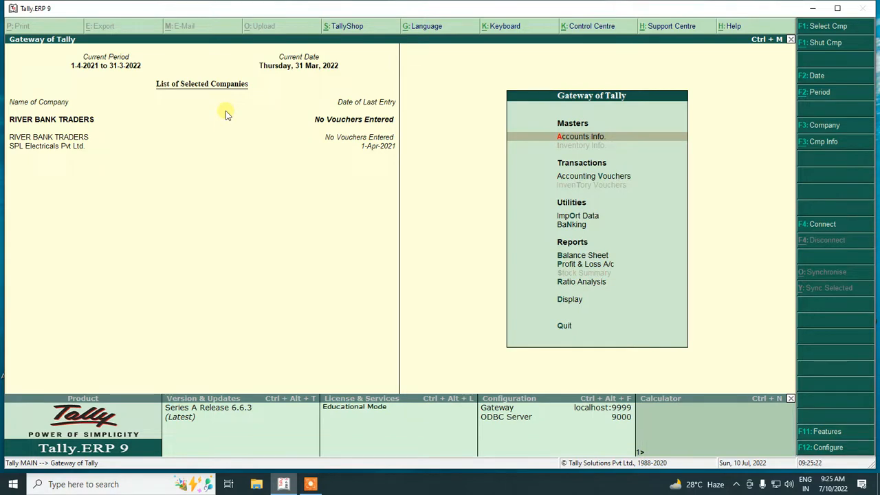
Step: Open the Cash/Bank Books summary from the Account Books of the display reports
{"action": "key", "text": "Down"}
{"action": "key", "text": "Down"}
{"action": "key", "text": "Down"}
{"action": "key", "text": "Down"}
{"action": "key", "text": "Down"}
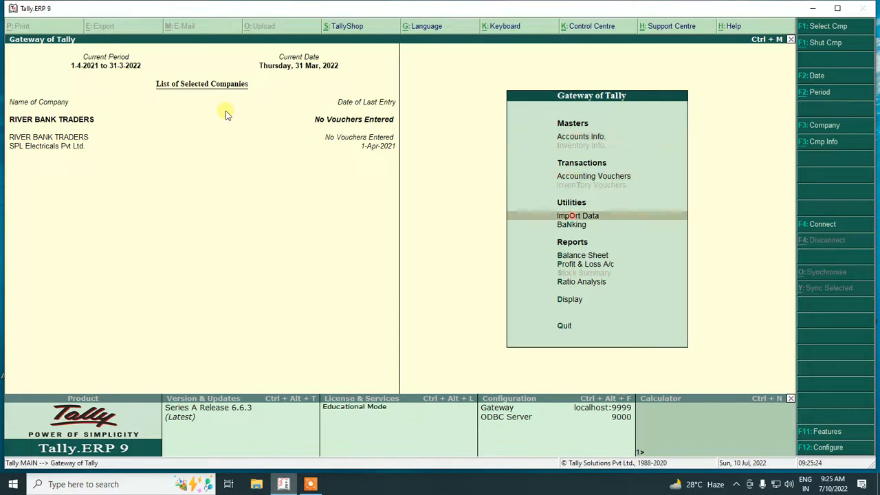
{"action": "key", "text": "Down"}
{"action": "key", "text": "Down"}
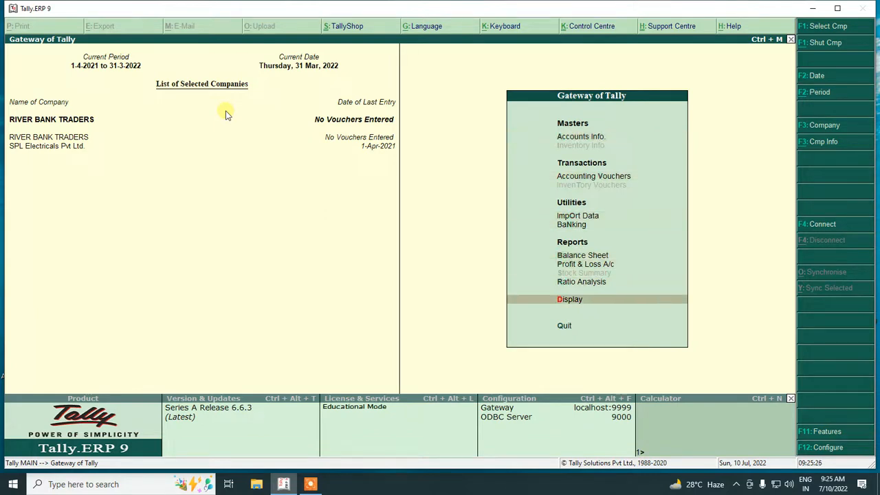
{"action": "key", "text": "Return"}
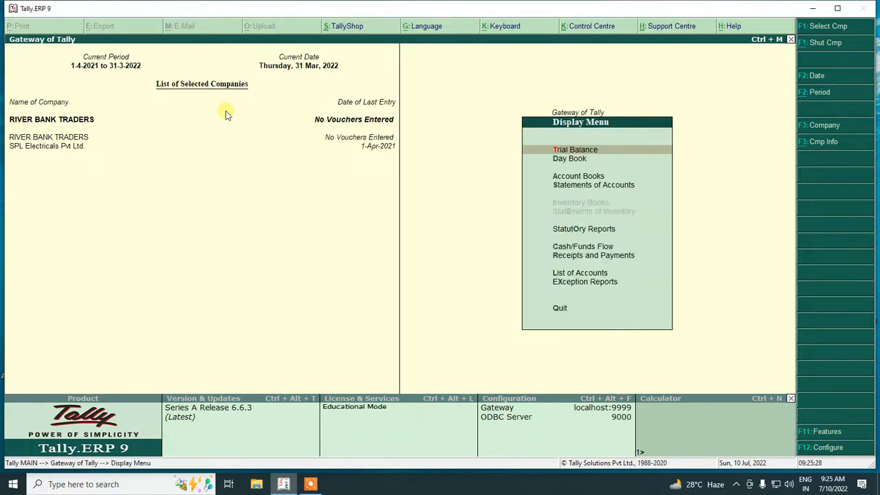
{"action": "key", "text": "Down"}
{"action": "key", "text": "Down"}
{"action": "key", "text": "Return"}
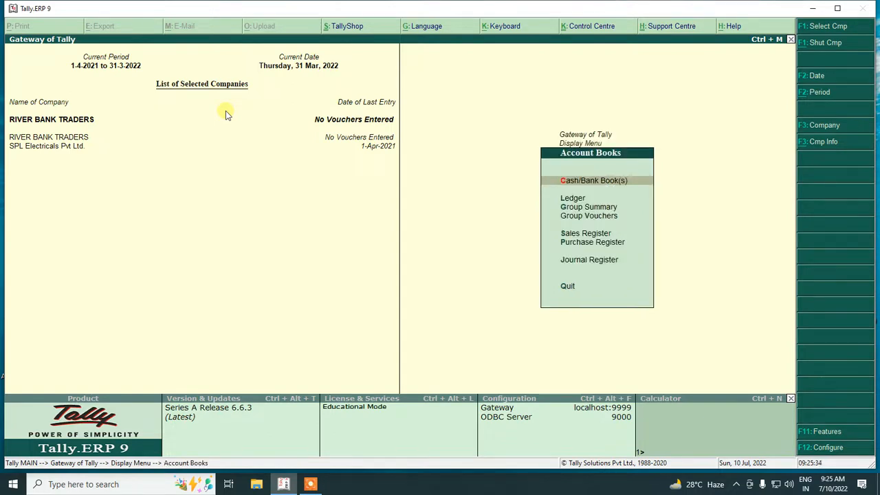
{"action": "key", "text": "Return"}
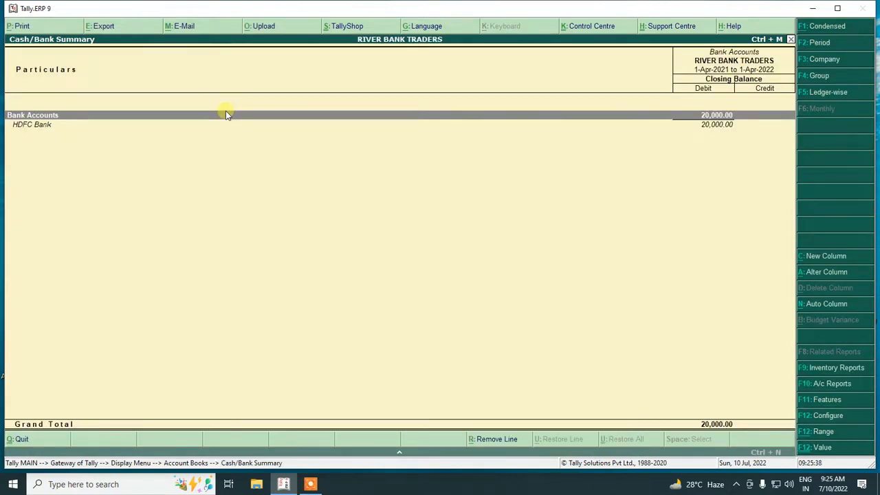
Step: Drill down from Bank Accounts to the monthly summary of HDFC Bank, review it and return to Account Books
{"action": "key", "text": "Return"}
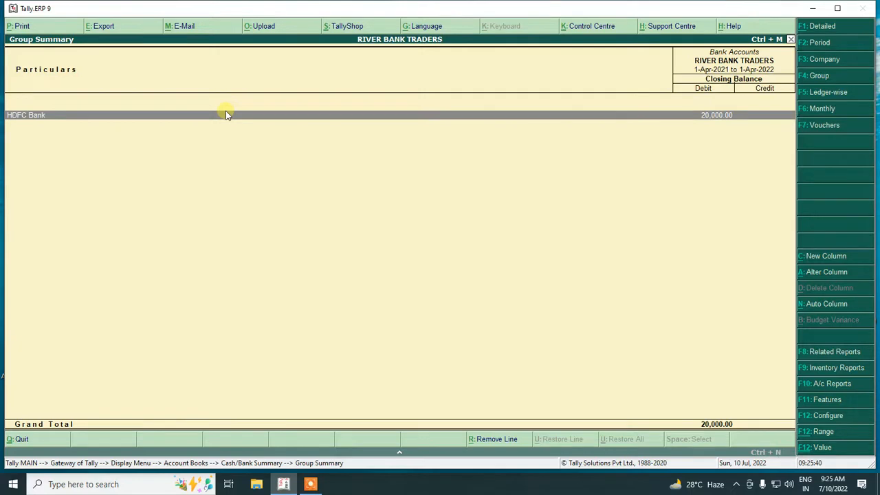
{"action": "key", "text": "Return"}
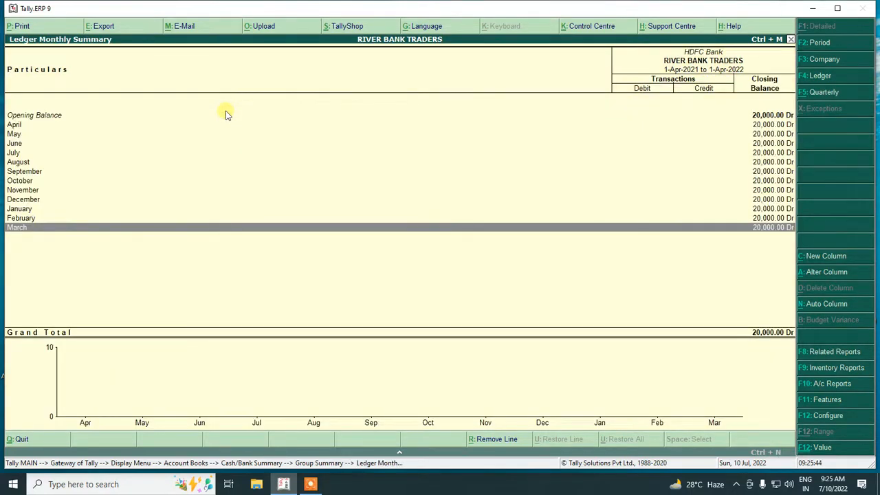
{"action": "key", "text": "Escape"}
{"action": "key", "text": "Escape"}
{"action": "key", "text": "Escape"}
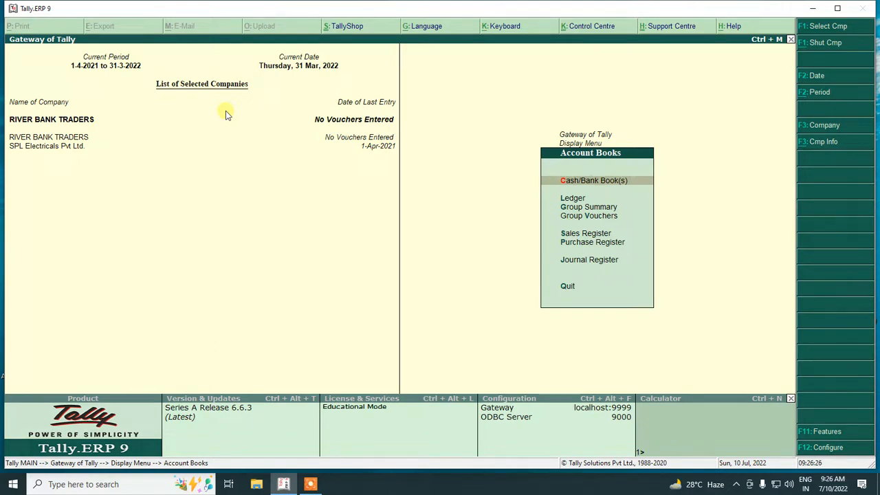
Step: Quit the Account Books and display reports to return to the Gateway of Tally
{"action": "key", "text": "Down"}
{"action": "key", "text": "Down"}
{"action": "key", "text": "Down"}
{"action": "key", "text": "Down"}
{"action": "key", "text": "Down"}
{"action": "key", "text": "Down"}
{"action": "key", "text": "Down"}
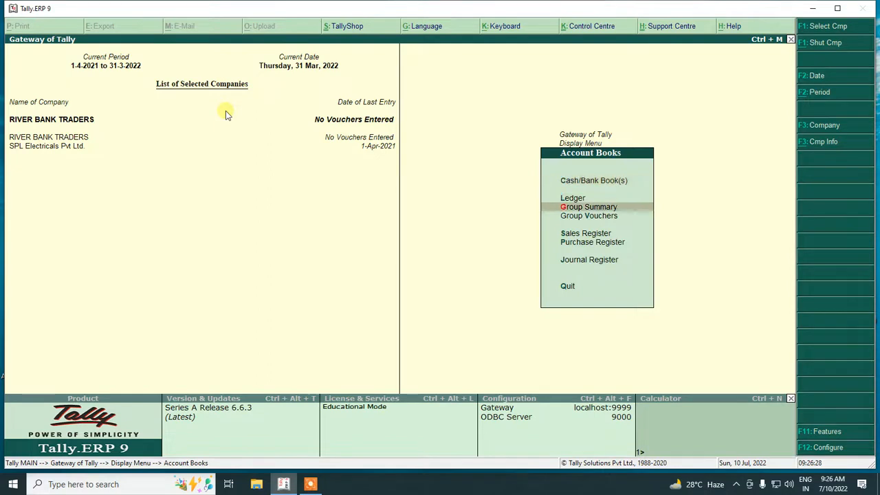
{"action": "key", "text": "Return"}
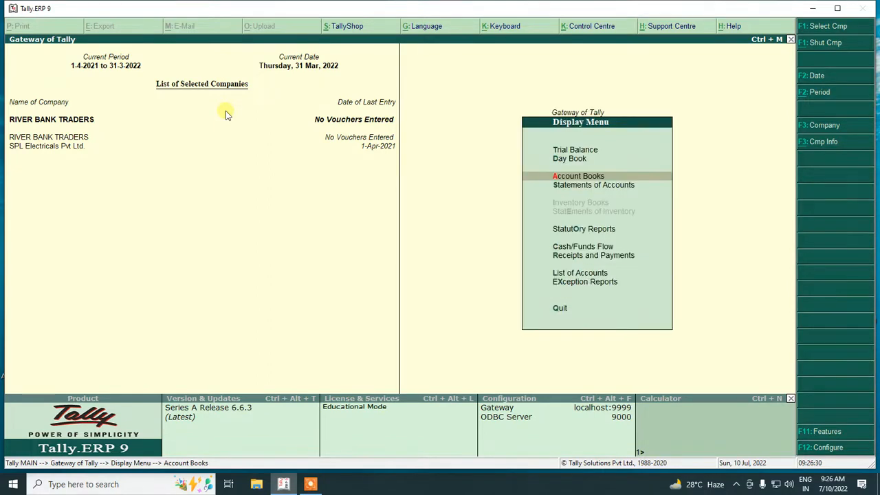
{"action": "key", "text": "Down"}
{"action": "key", "text": "Down"}
{"action": "key", "text": "Down"}
{"action": "key", "text": "Down"}
{"action": "key", "text": "Down"}
{"action": "key", "text": "Down"}
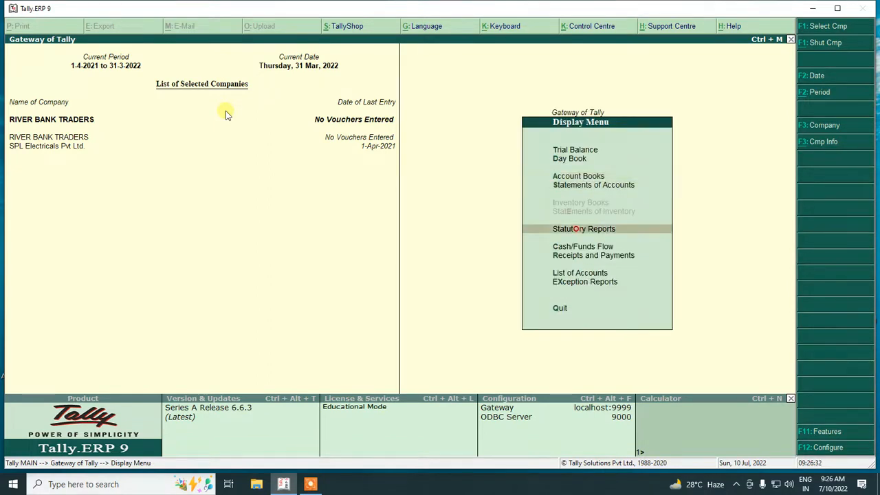
{"action": "key", "text": "Return"}
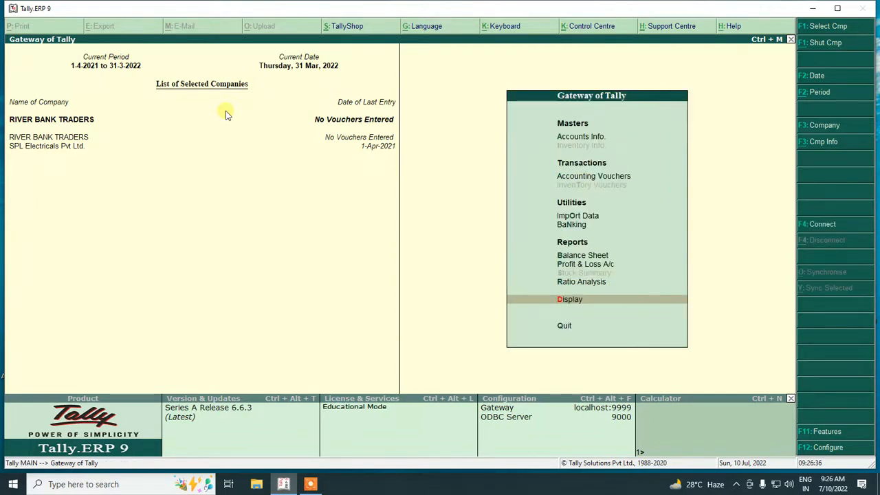
Step: Open the Bank Reconciliation for the HDFC Bank ledger from the Banking utilities
{"action": "key", "text": "Up"}
{"action": "key", "text": "Up"}
{"action": "key", "text": "Up"}
{"action": "key", "text": "Up"}
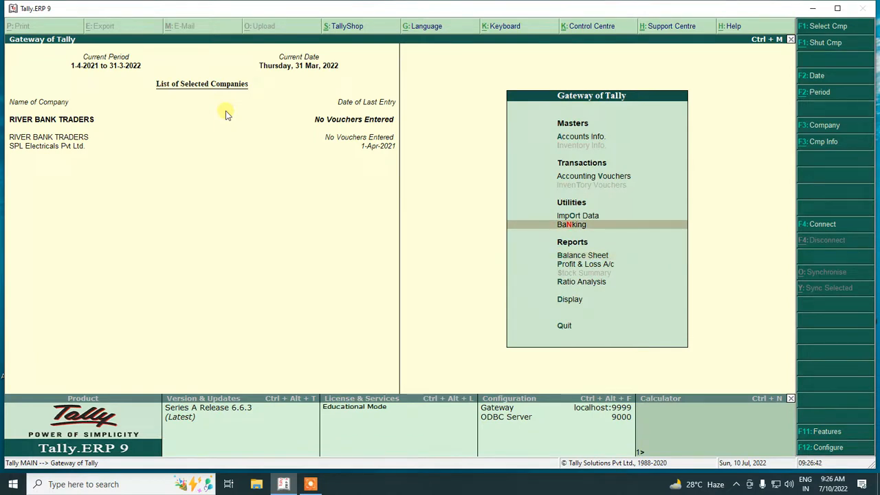
{"action": "key", "text": "Return"}
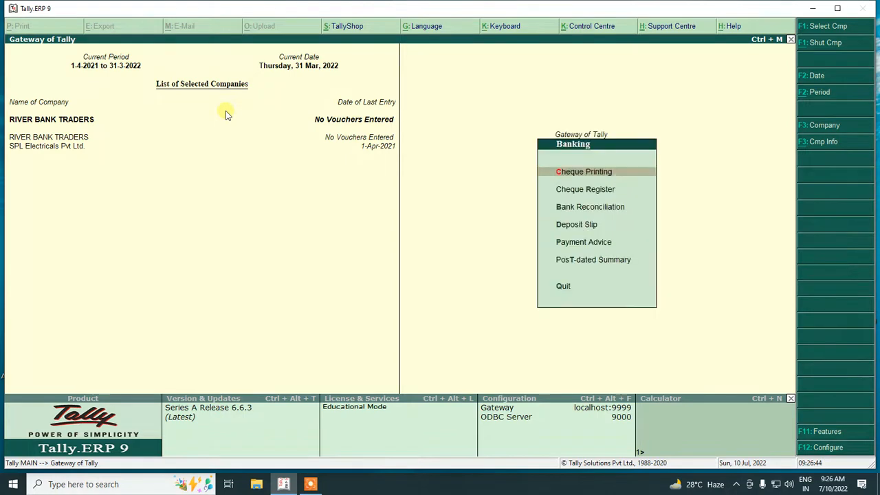
{"action": "key", "text": "Down"}
{"action": "key", "text": "Down"}
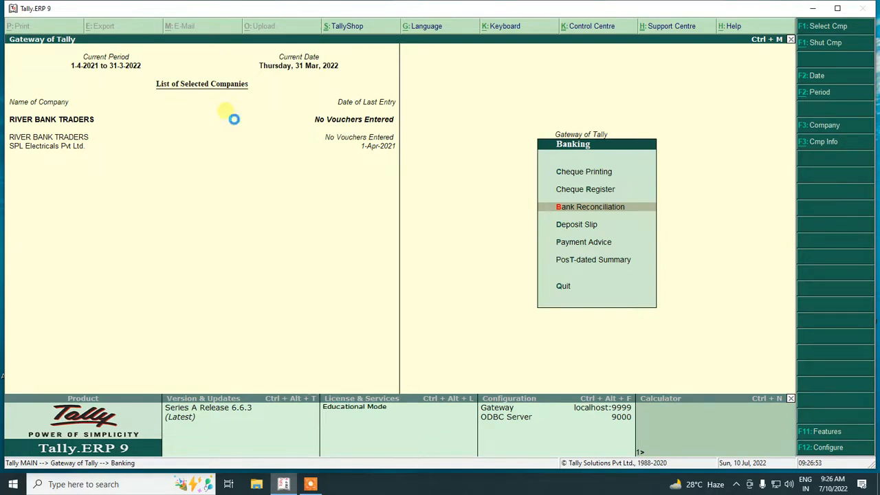
{"action": "key", "text": "Return"}
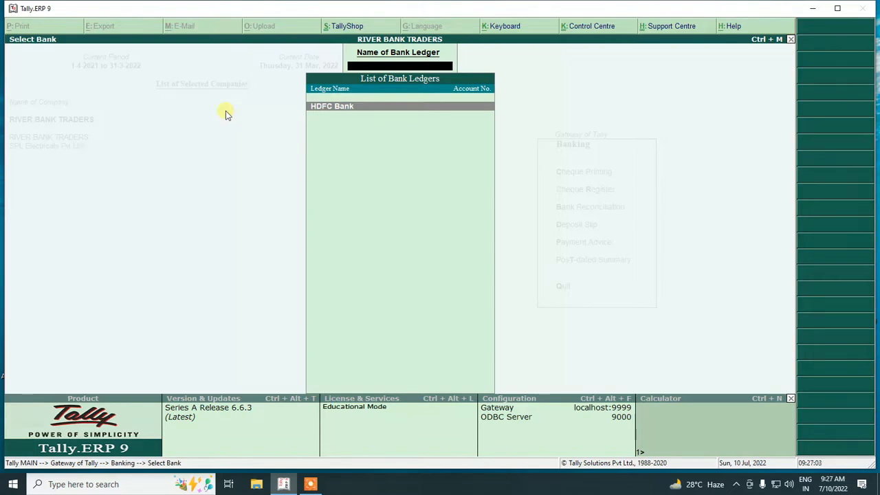
{"action": "key", "text": "Return"}
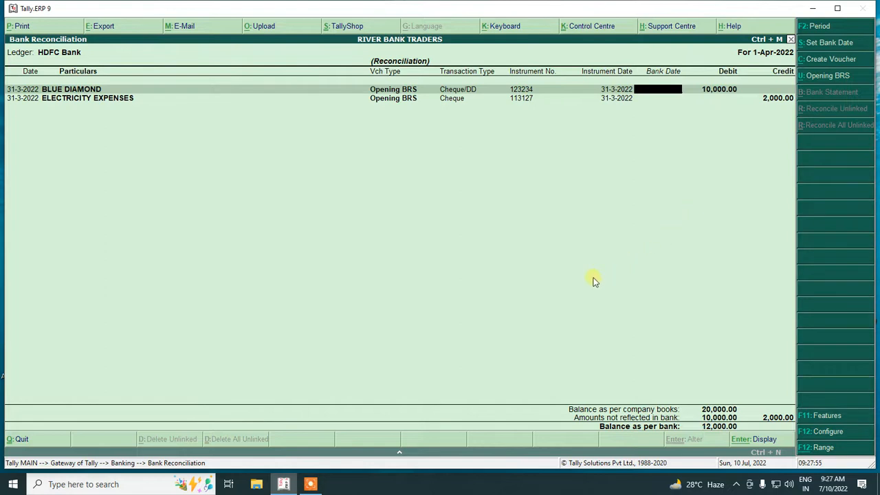
Step: Examine the unreconciled opening BRS details of HDFC Bank and quit them without changes
{"action": "left_click", "coordinate": [835, 78]}
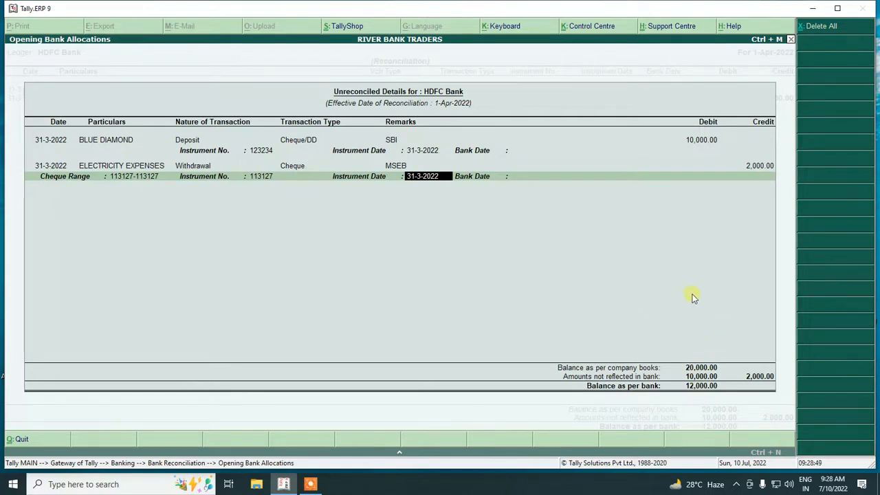
{"action": "key", "text": "Escape"}
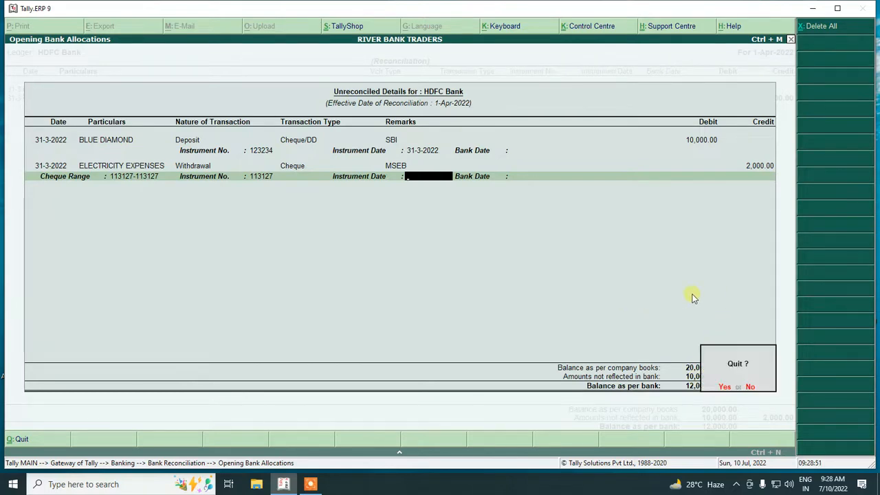
{"action": "key", "text": "y"}
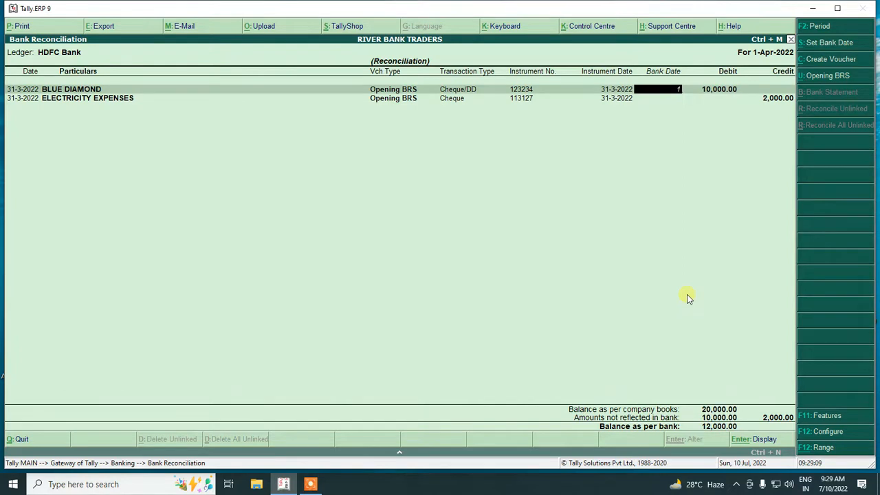
Step: Set the bank date of the BLUE DIAMOND and ELECTRICITY EXPENSES entries to 1-4-2022 and accept the reconciliation
{"action": "type", "text": "-4-22"}
{"action": "key", "text": "Return"}
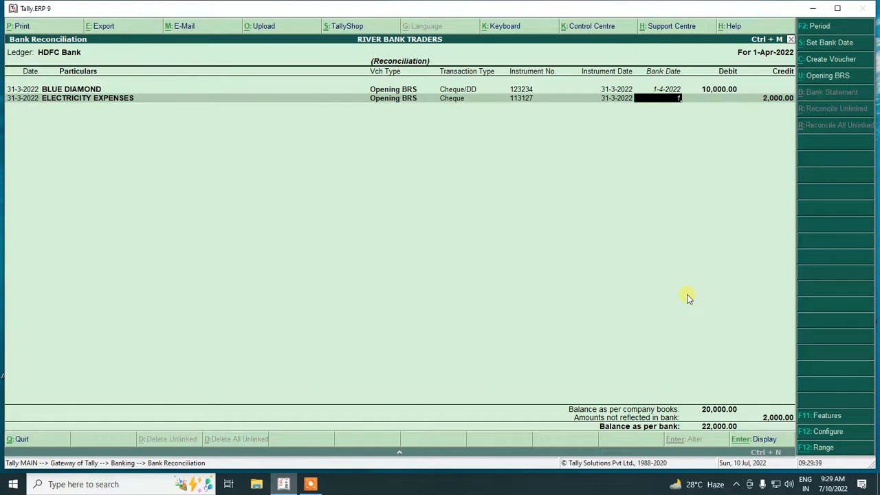
{"action": "type", "text": "-"}
{"action": "key", "text": "BackSpace"}
{"action": "type", "text": "-4"}
{"action": "type", "text": "22"}
{"action": "key", "text": "BackSpace"}
{"action": "key", "text": "BackSpace"}
{"action": "type", "text": "-22"}
{"action": "key", "text": "Return"}
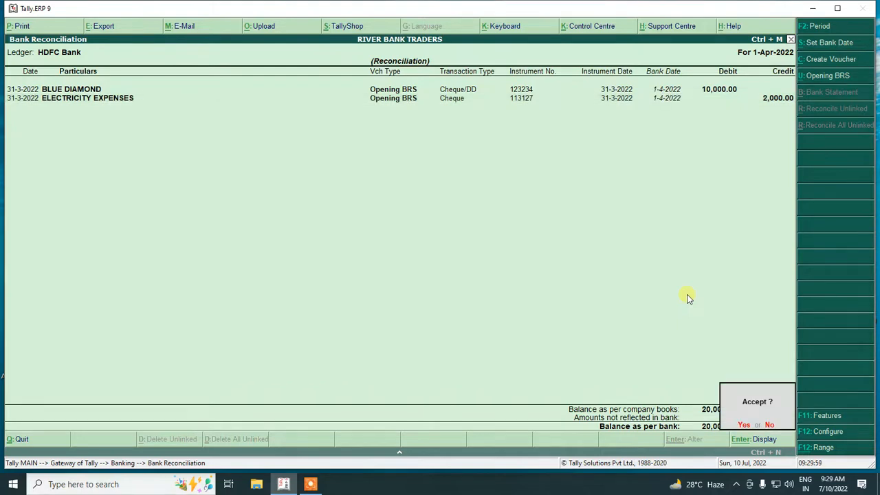
{"action": "key", "text": "Return"}
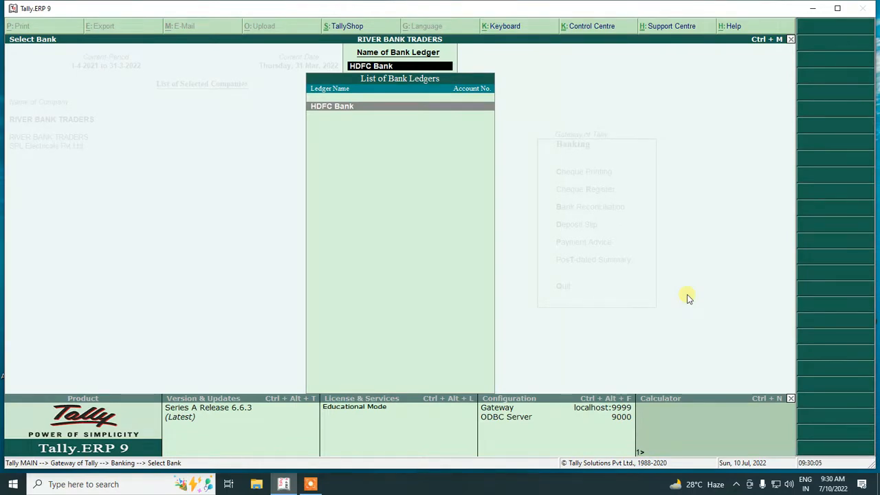
Step: Reopen the HDFC Bank reconciliation to compare the book and bank balances, and return to the Banking menu
{"action": "key", "text": "Return"}
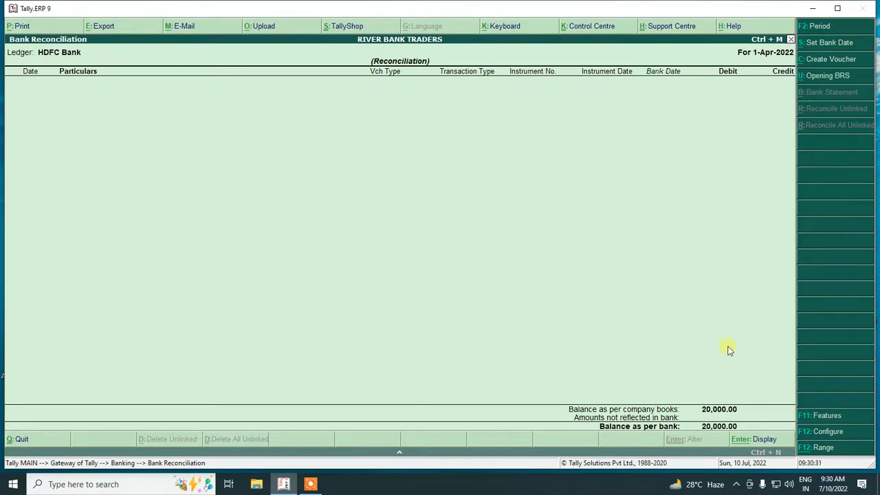
{"action": "key", "text": "Escape"}
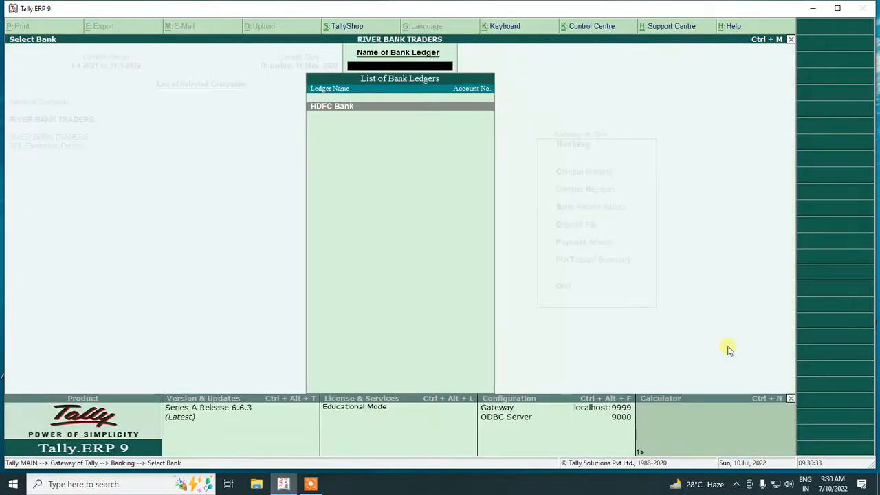
{"action": "key", "text": "Escape"}
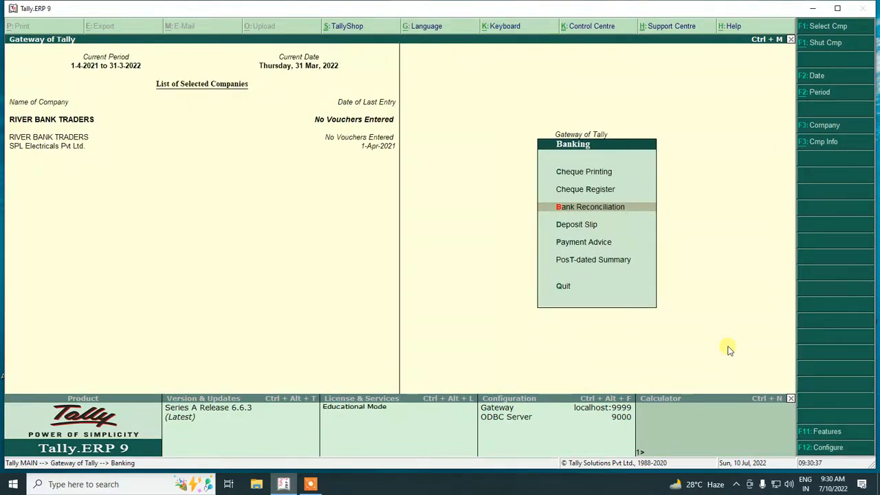
Step: Review the opening BRS entries in the HDFC Bank reconciliation, accept them unchanged and return to the Banking menu
{"action": "key", "text": "Return"}
{"action": "key", "text": "Return"}
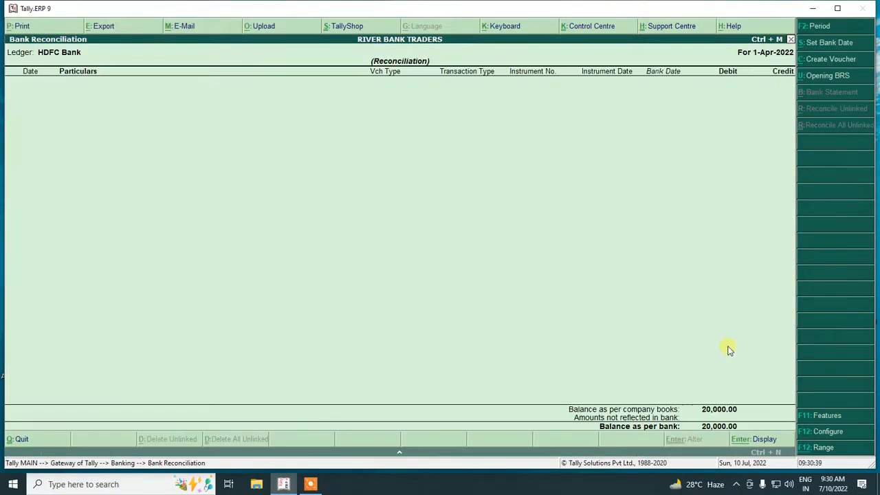
{"action": "left_click", "coordinate": [827, 77]}
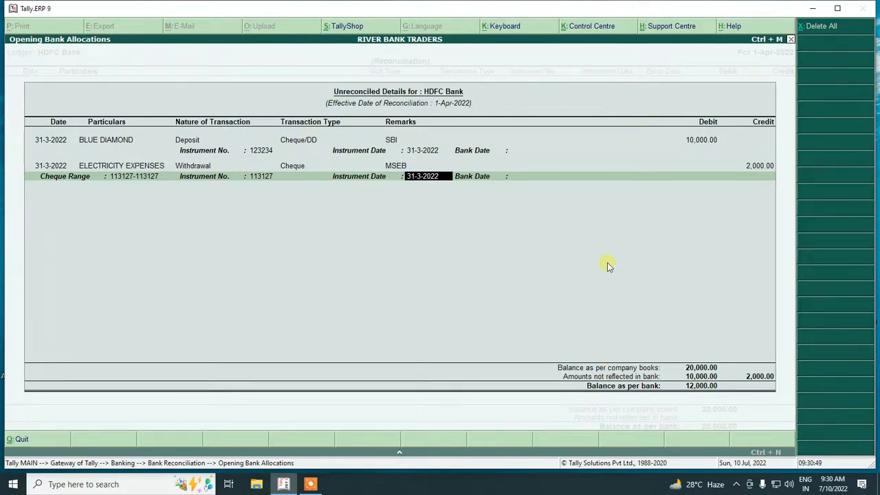
{"action": "key", "text": "Return"}
{"action": "key", "text": "Return"}
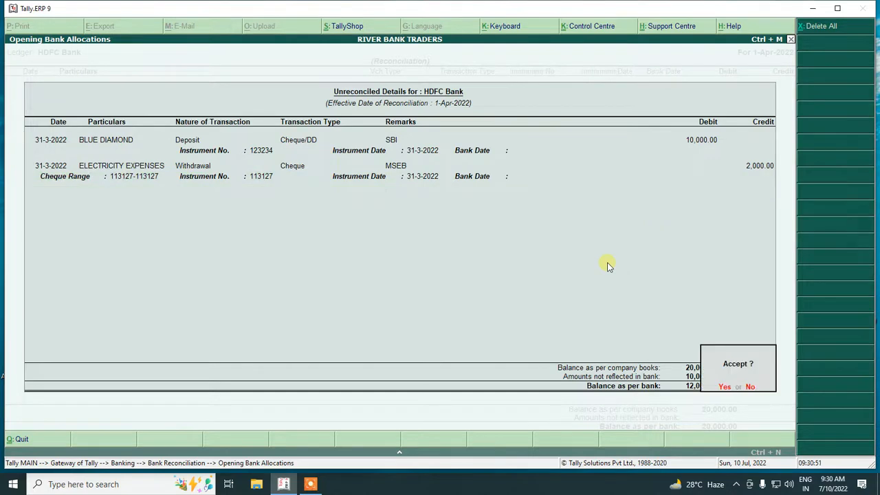
{"action": "key", "text": "Return"}
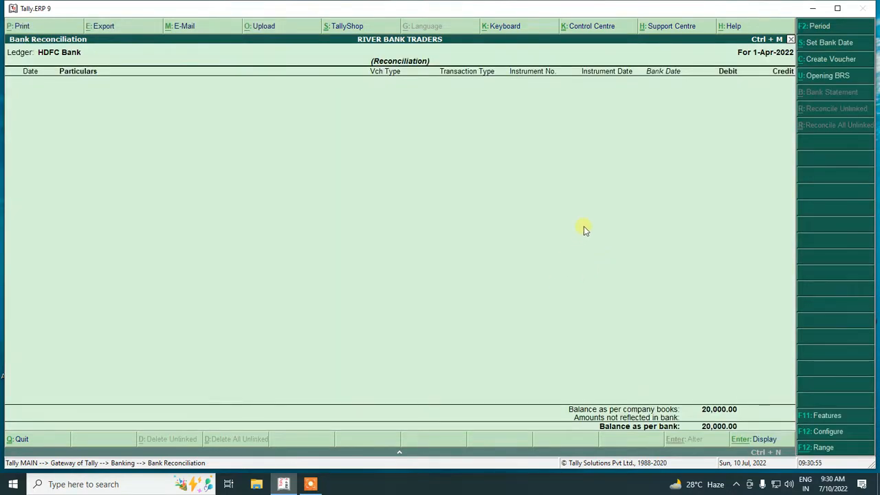
{"action": "key", "text": "Escape"}
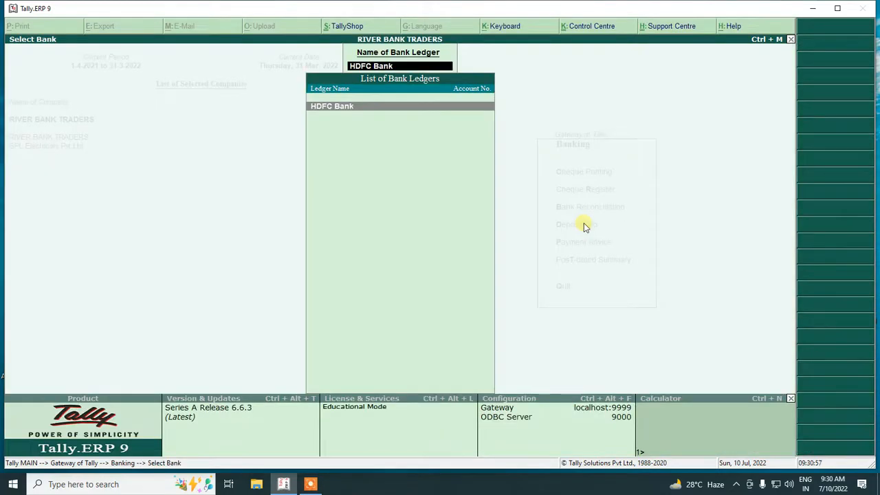
{"action": "key", "text": "Escape"}
{"action": "key", "text": "Escape"}
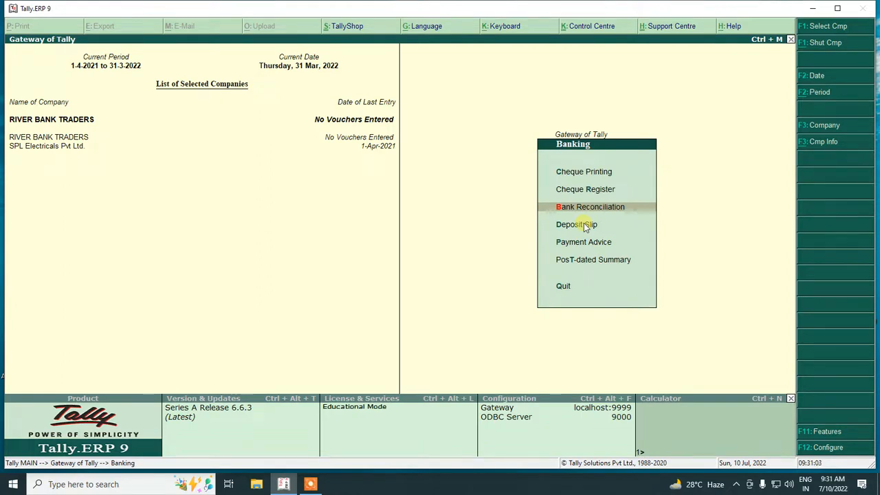
Step: Quit the Banking utilities to return to the Gateway of Tally
{"action": "key", "text": "Down"}
{"action": "key", "text": "Down"}
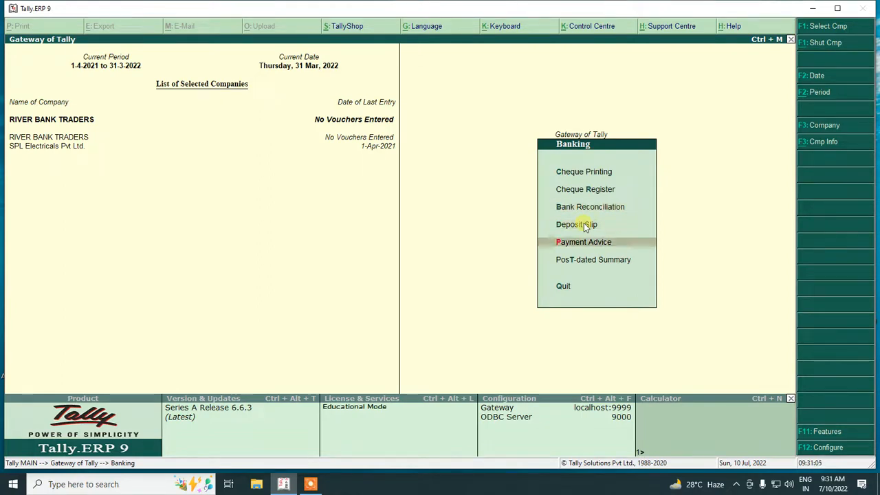
{"action": "key", "text": "Down"}
{"action": "key", "text": "Down"}
{"action": "key", "text": "Down"}
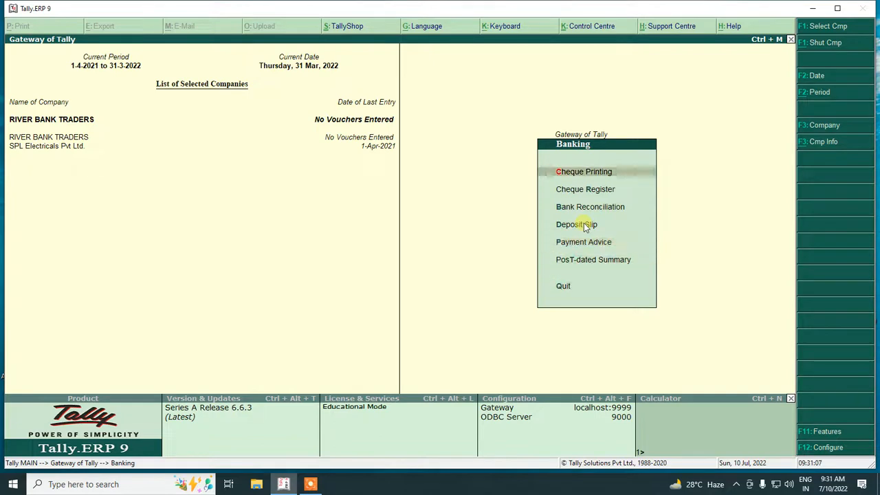
{"action": "key", "text": "Down"}
{"action": "key", "text": "Down"}
{"action": "key", "text": "Down"}
{"action": "key", "text": "Down"}
{"action": "key", "text": "Down"}
{"action": "key", "text": "Down"}
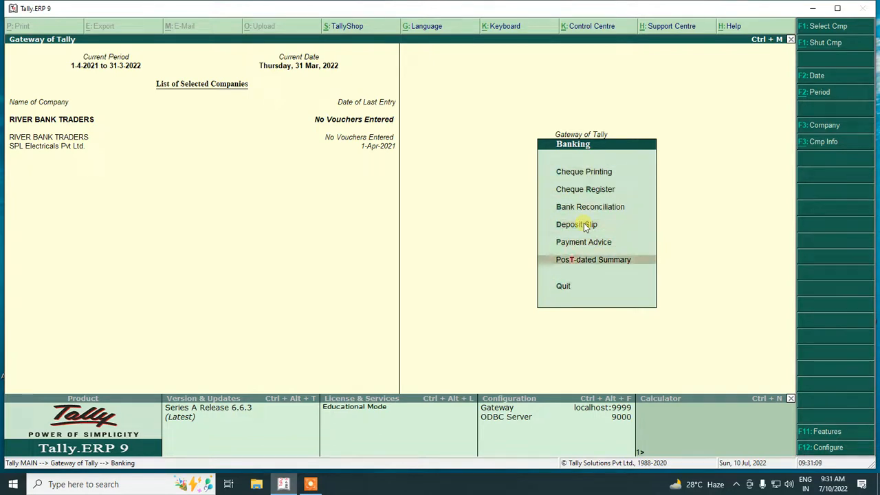
{"action": "key", "text": "Return"}
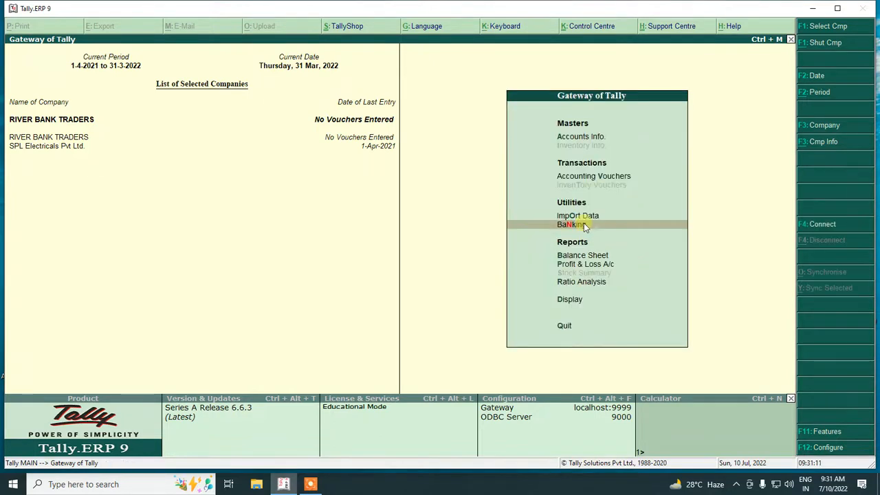